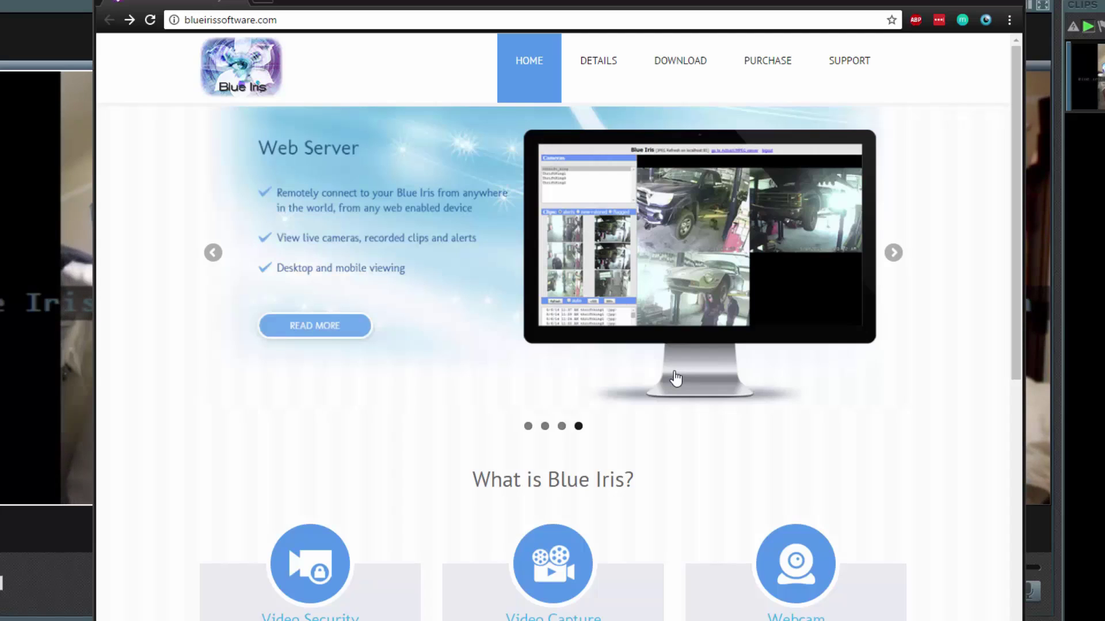
Scroll the blueirissoftware.com homepage down to the 'What is Blue Iris?' overview.
scroll(673, 375, down, 1)
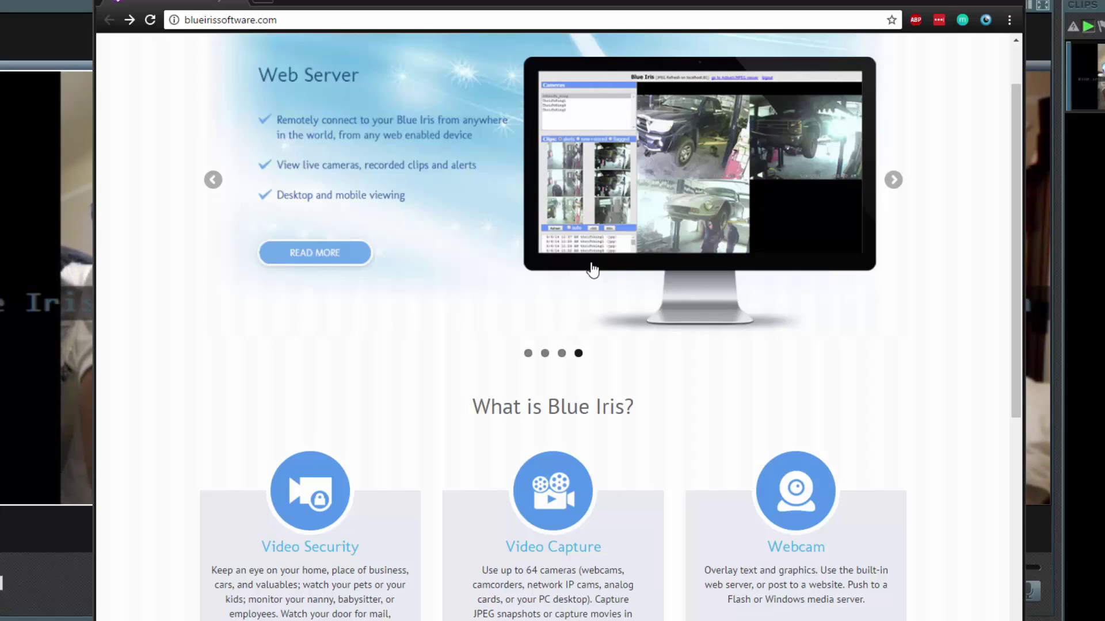
scroll(592, 269, up, 2)
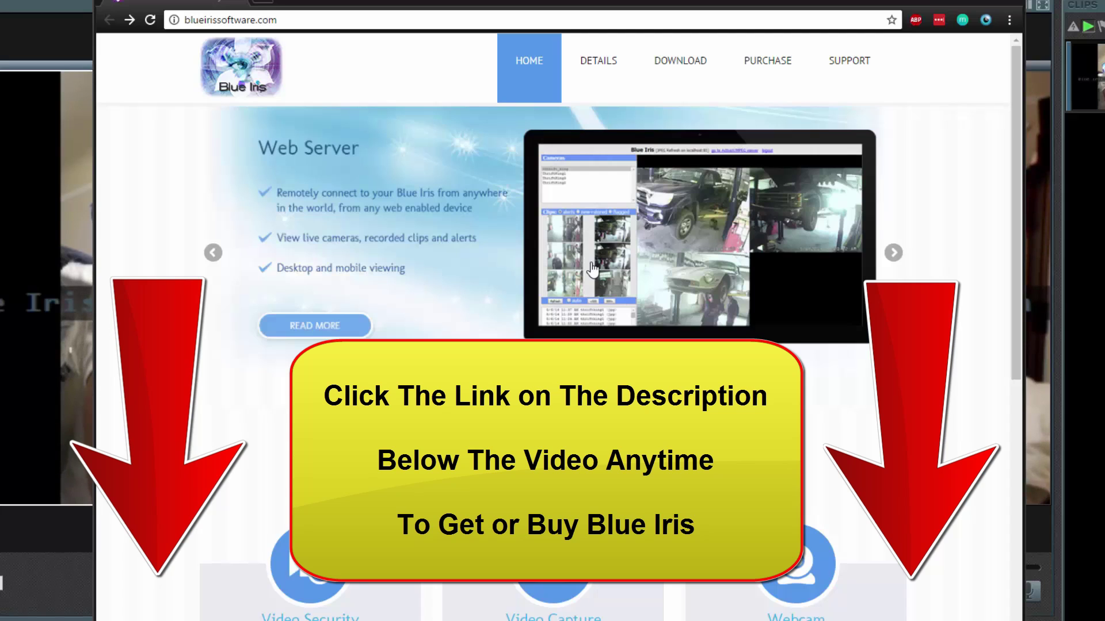
scroll(592, 268, down, 6)
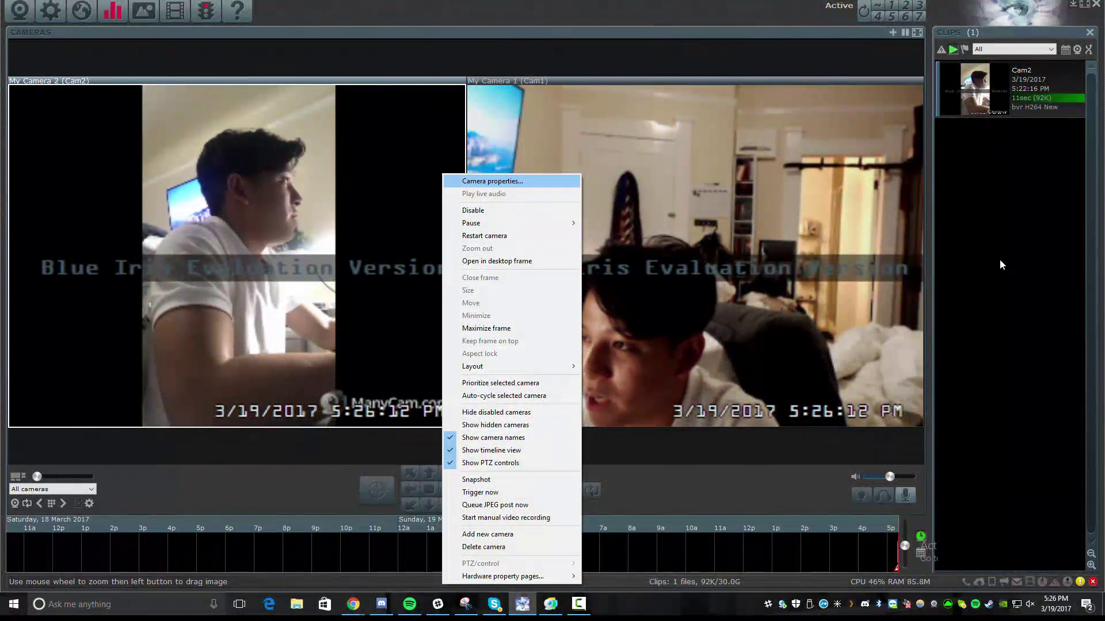
Delete My Camera 2 from its camera properties and confirm the removal.
key(Return)
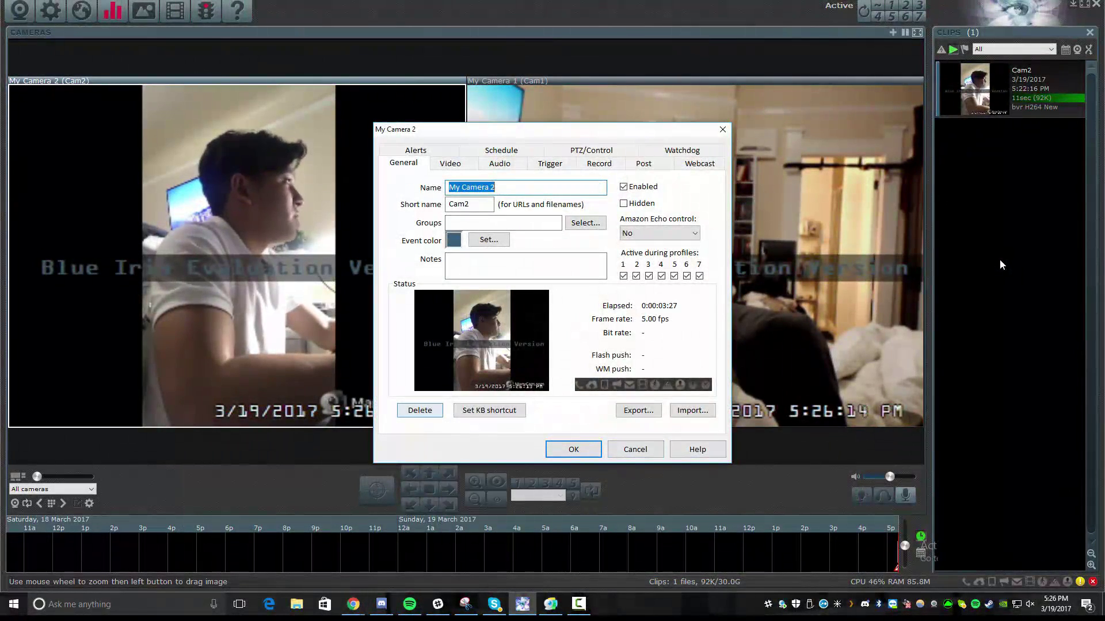
key(Return)
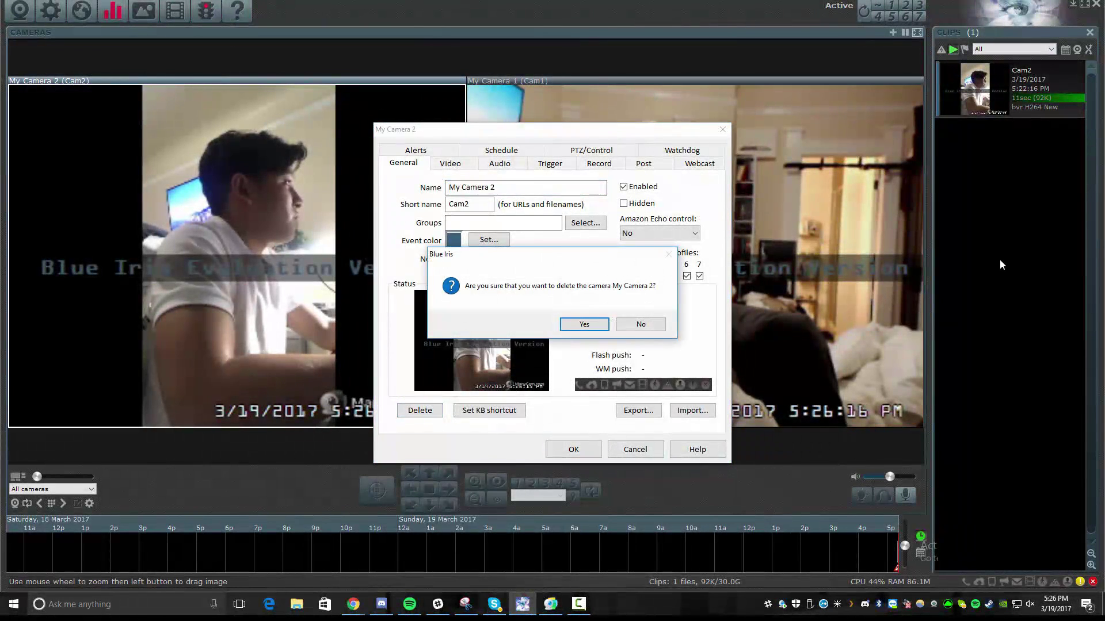
key(Return)
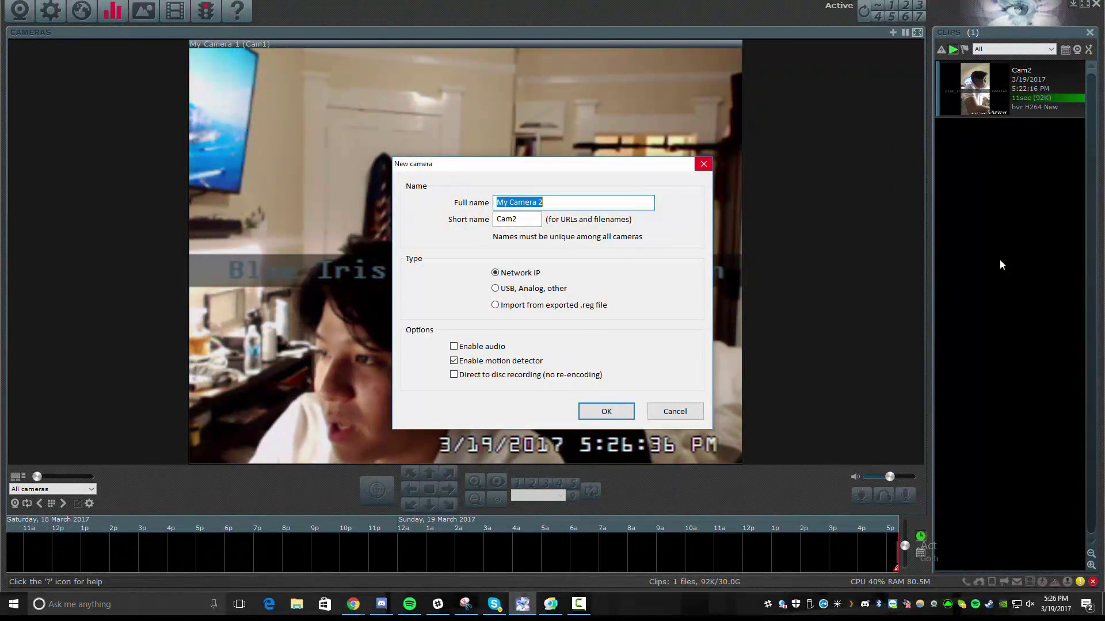
Add My Camera 2 as a 'USB, Analog, other' camera with motion detector disabled.
key(Tab)
key(Tab)
key(Down)
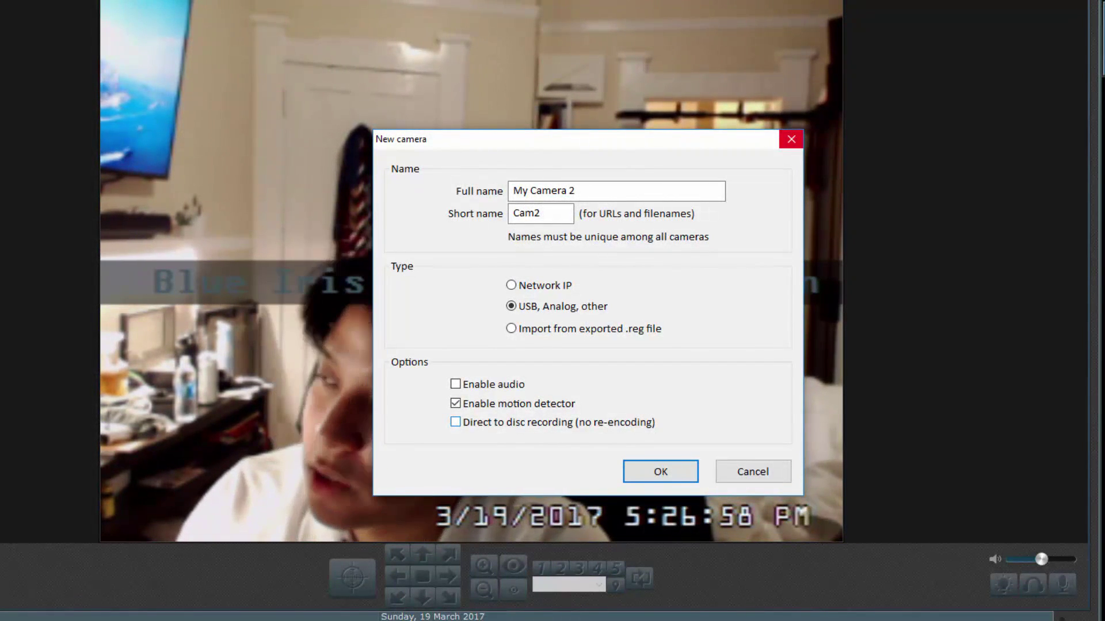
click(455, 404)
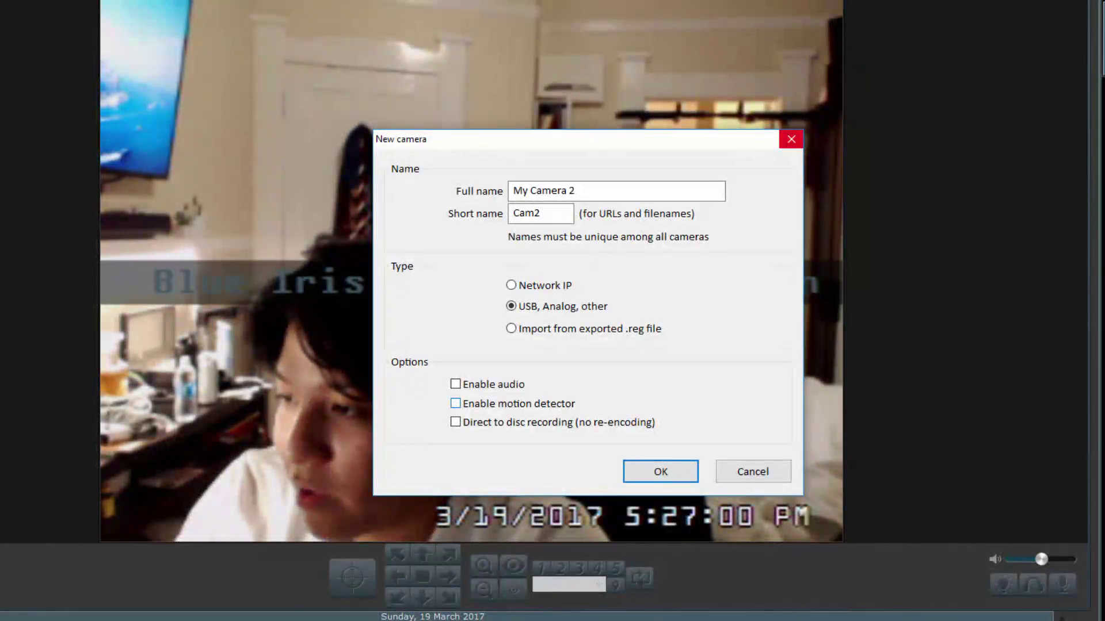
click(660, 471)
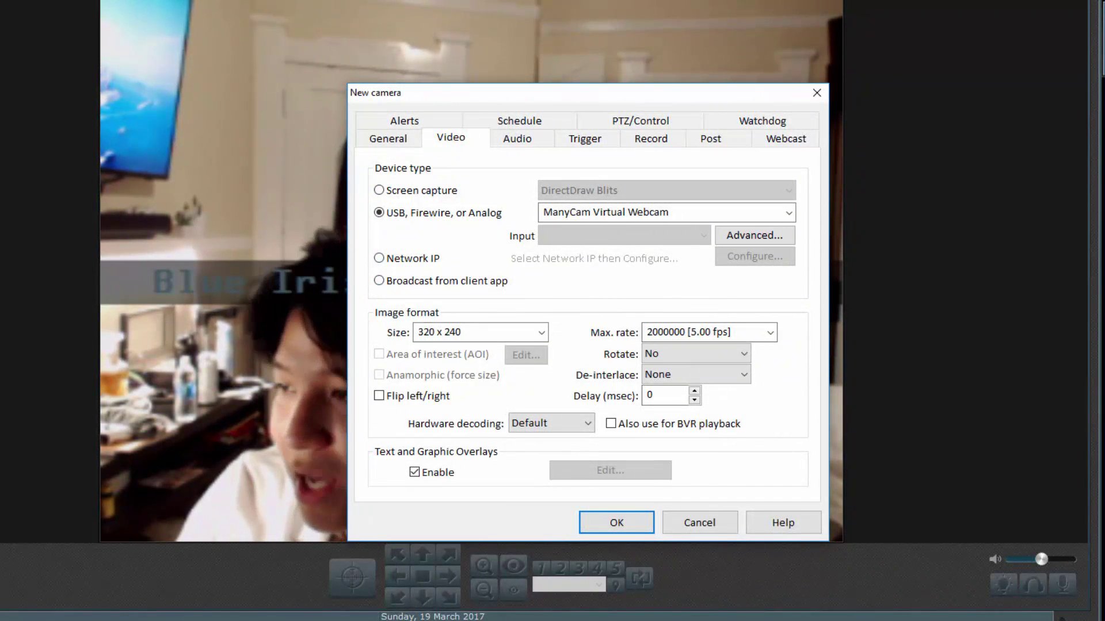
Set the new camera's capture size to 640 x 480 and max rate to 20 fps.
click(471, 332)
click(540, 333)
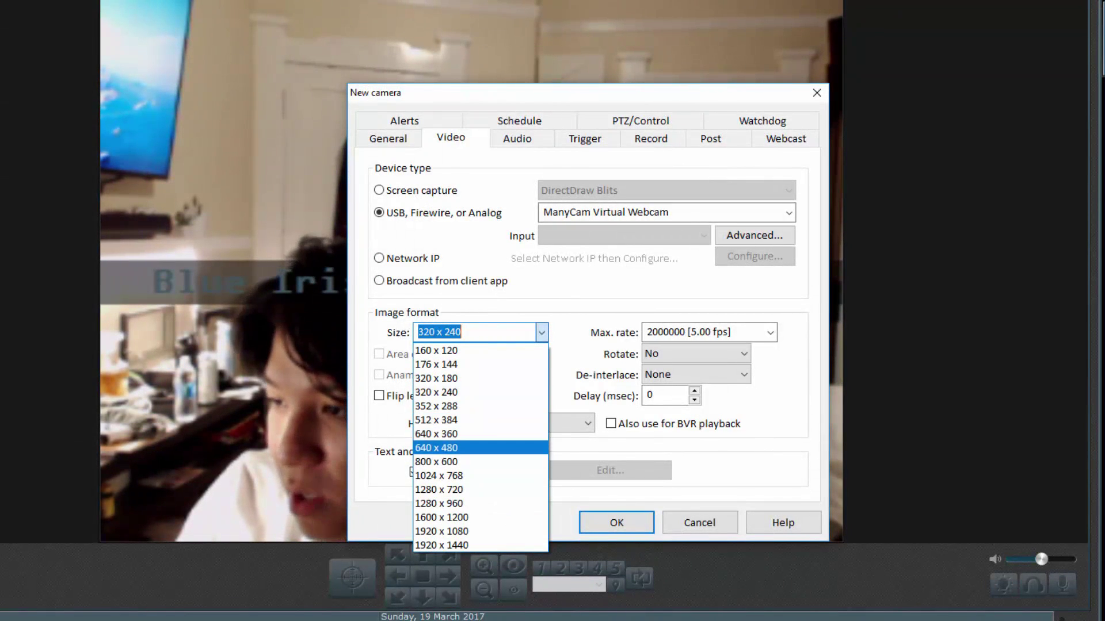
click(437, 448)
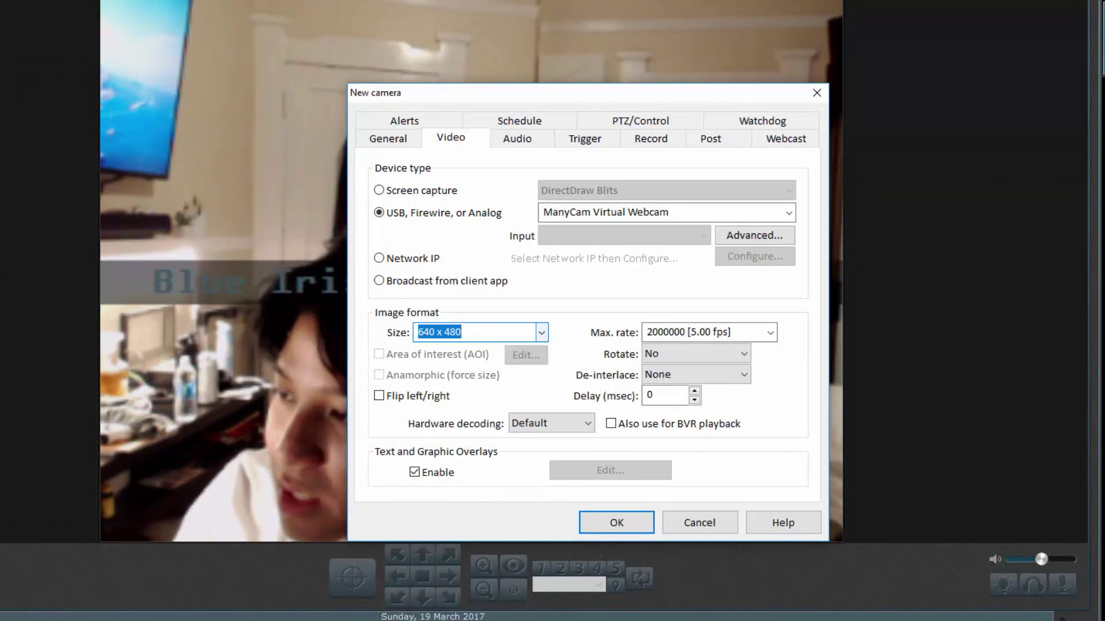
click(769, 332)
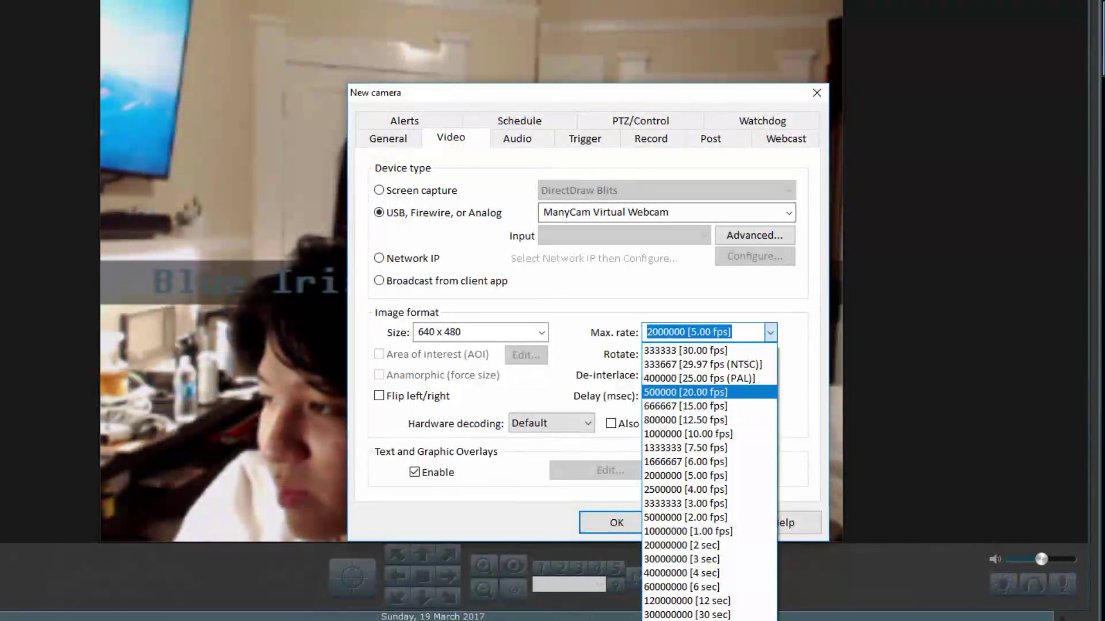
click(685, 392)
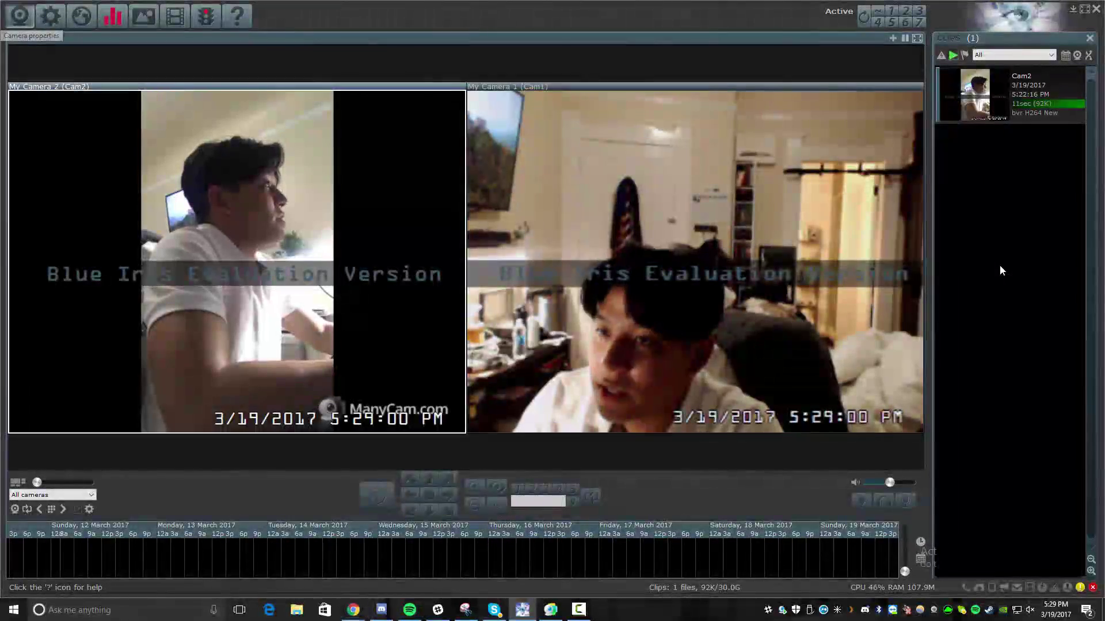
Open My Camera 2's properties and review its Video, Audio, Trigger and Record tabs.
key(Return)
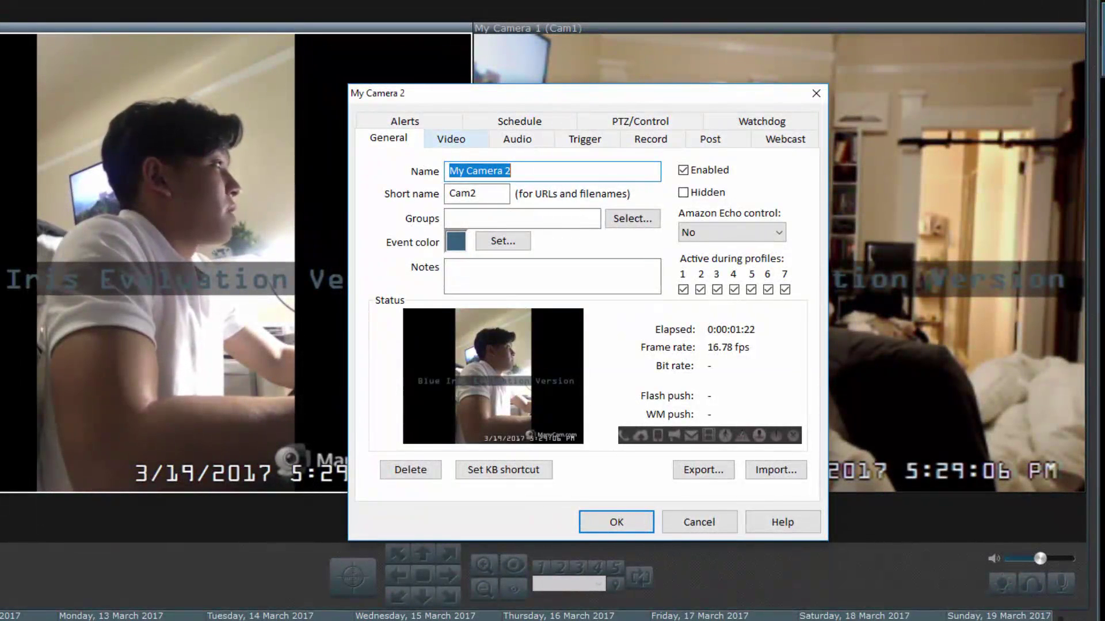
click(451, 138)
click(517, 138)
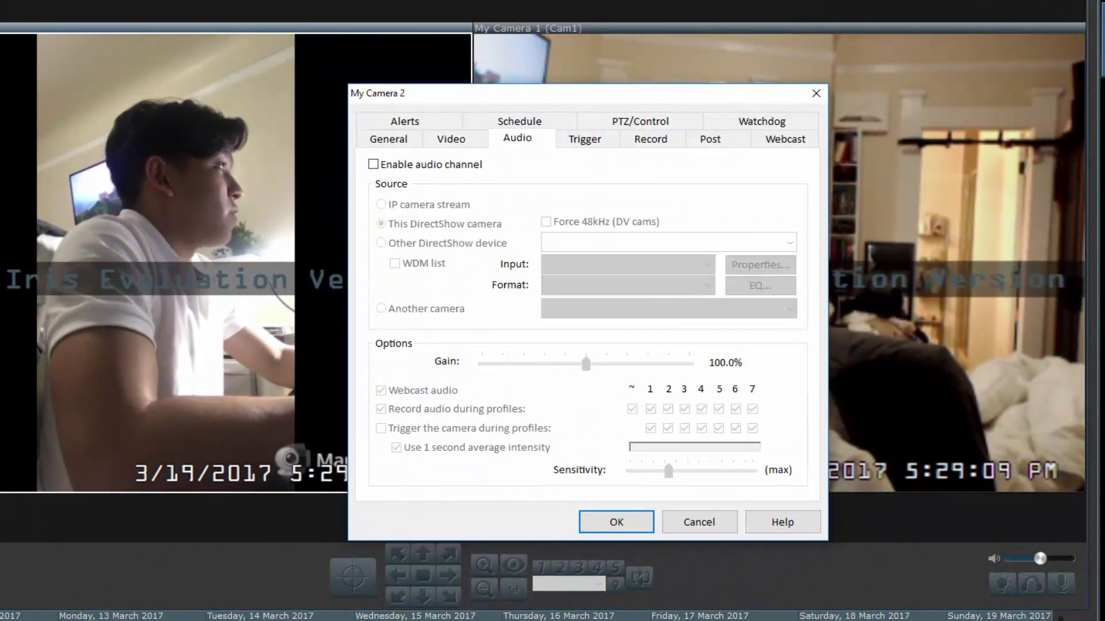
click(585, 139)
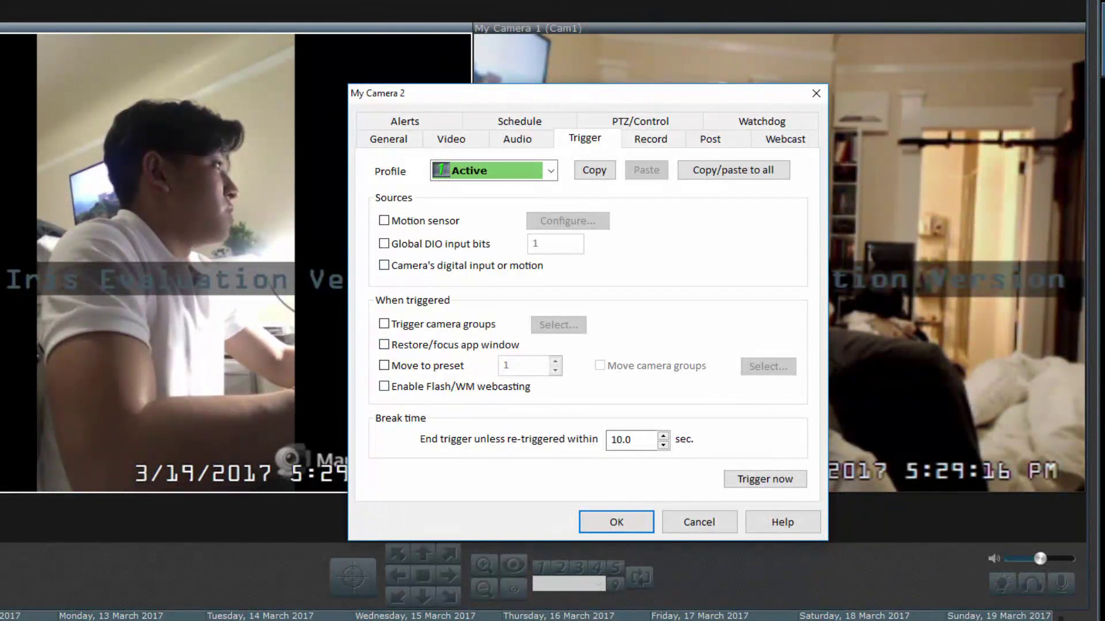
click(650, 138)
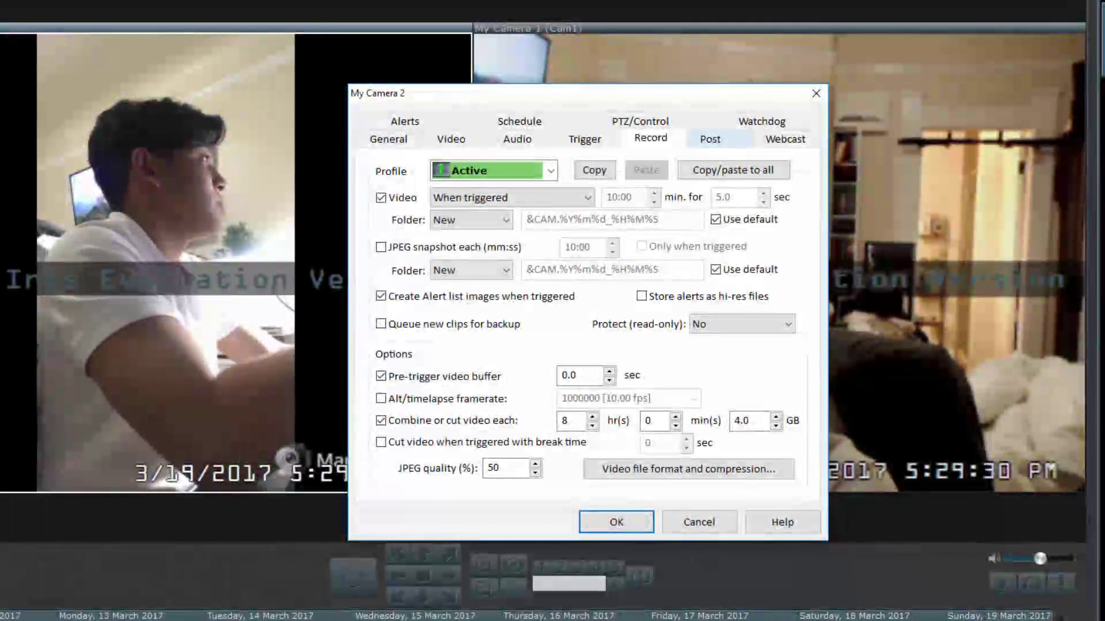
Review My Camera 2's image posting, webcast streaming and alert settings.
click(710, 139)
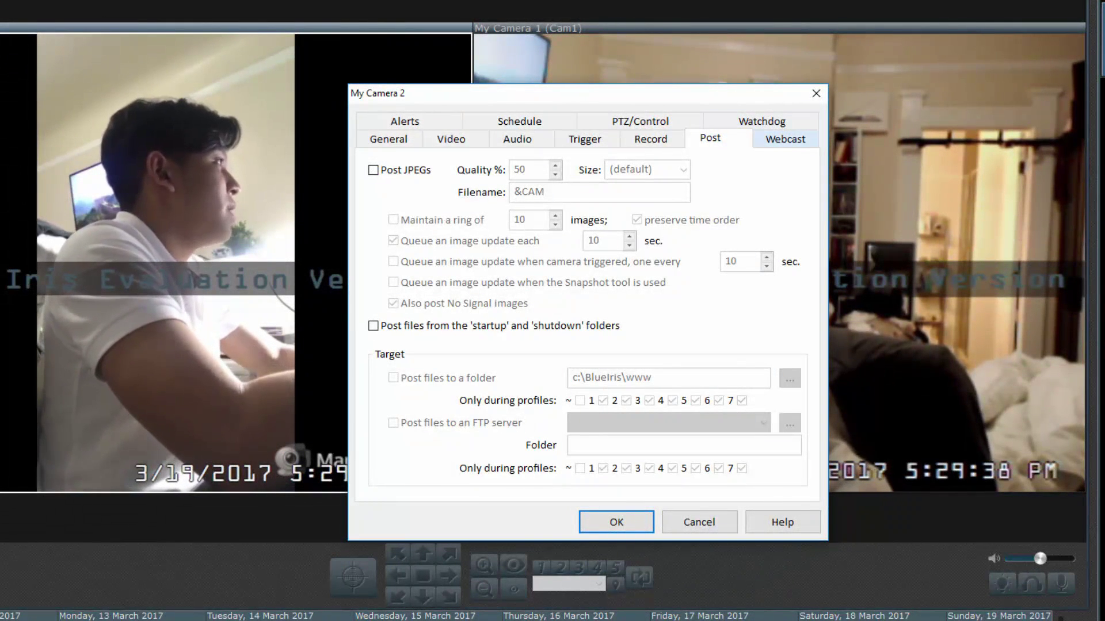
click(785, 139)
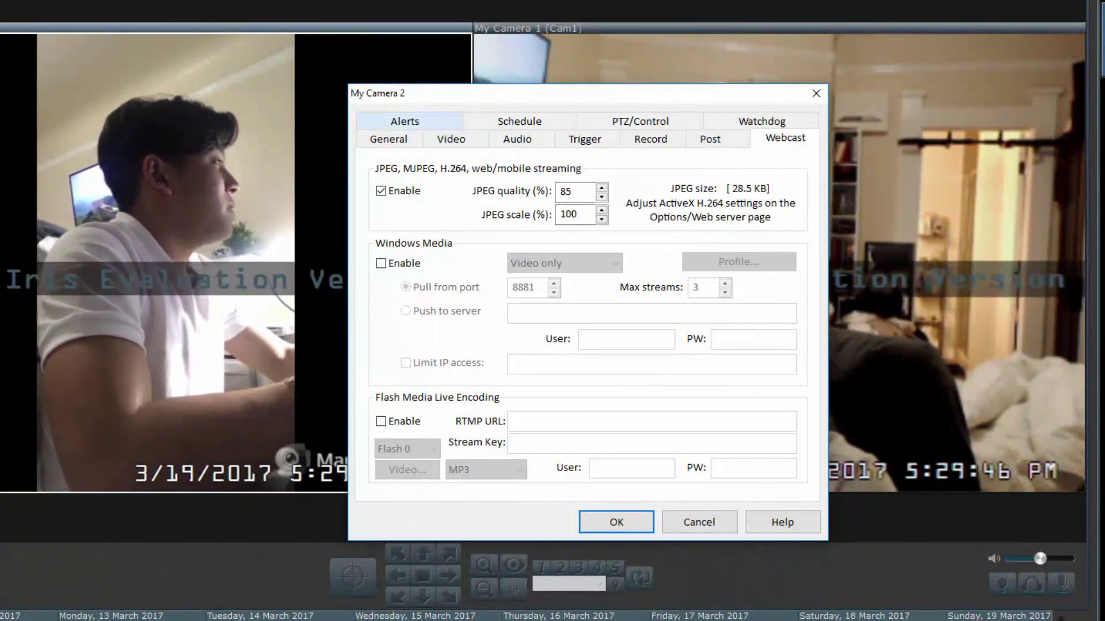
click(404, 121)
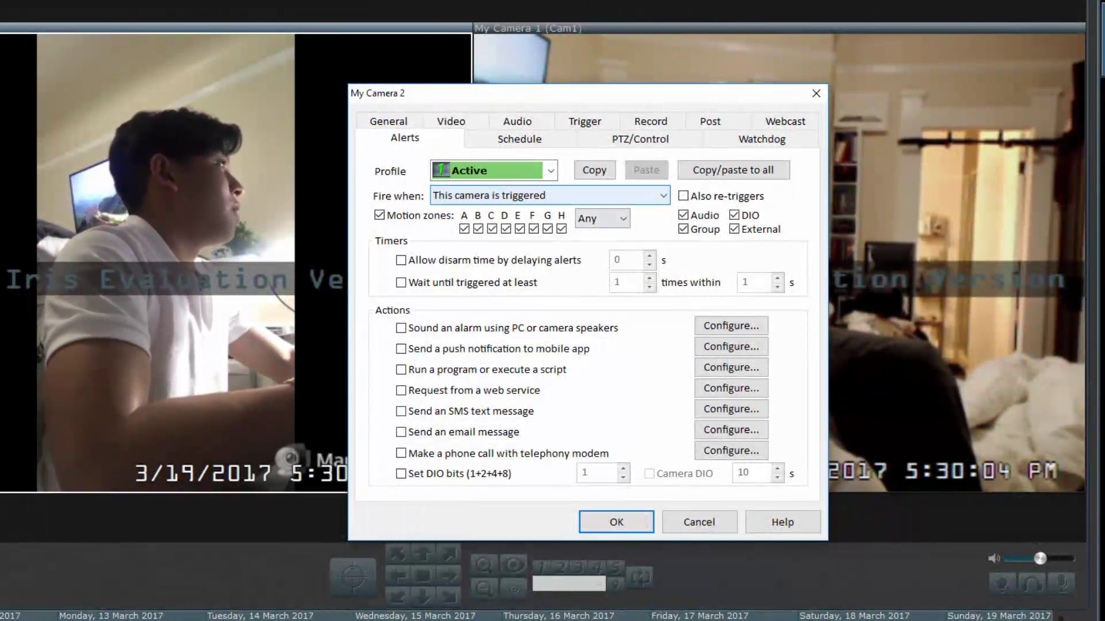
Leave alerts firing when this camera is triggered and view the weekly schedule.
click(550, 196)
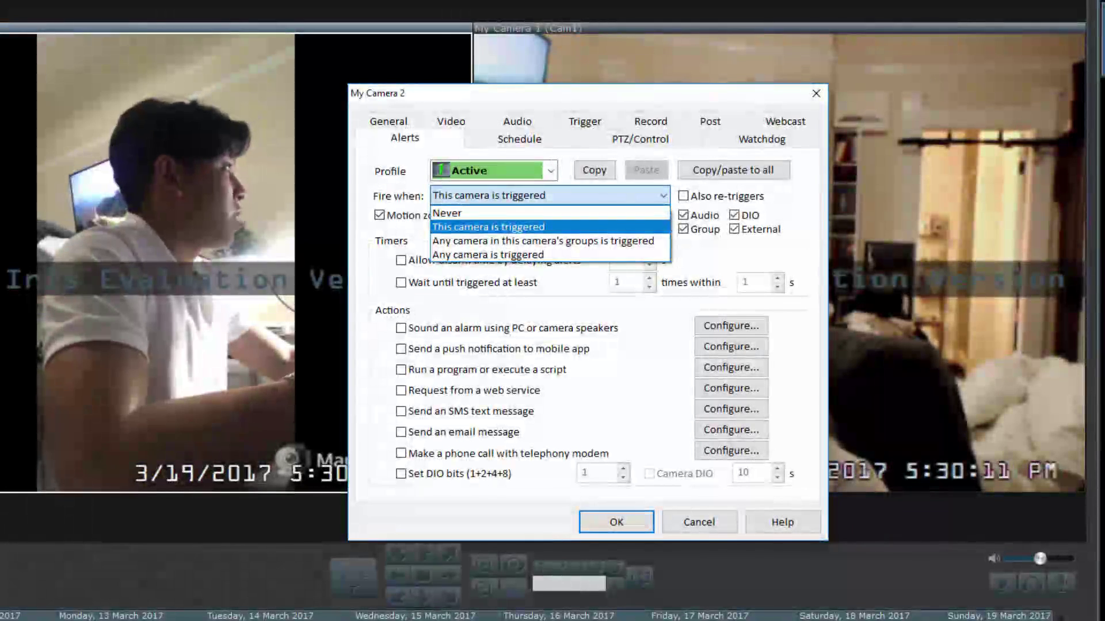
key(Escape)
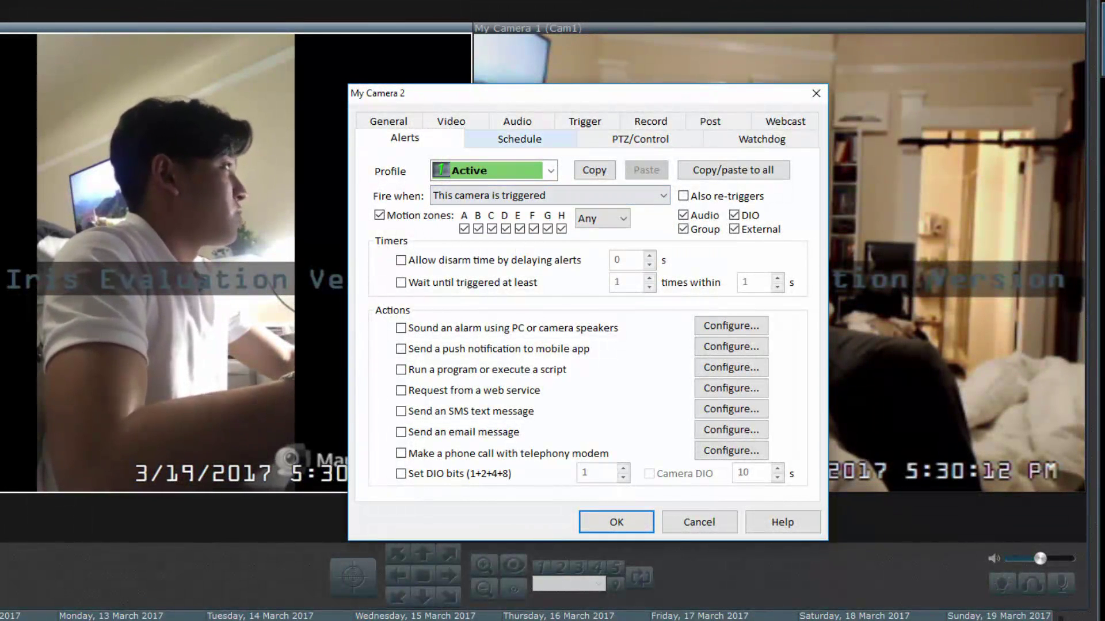
click(520, 138)
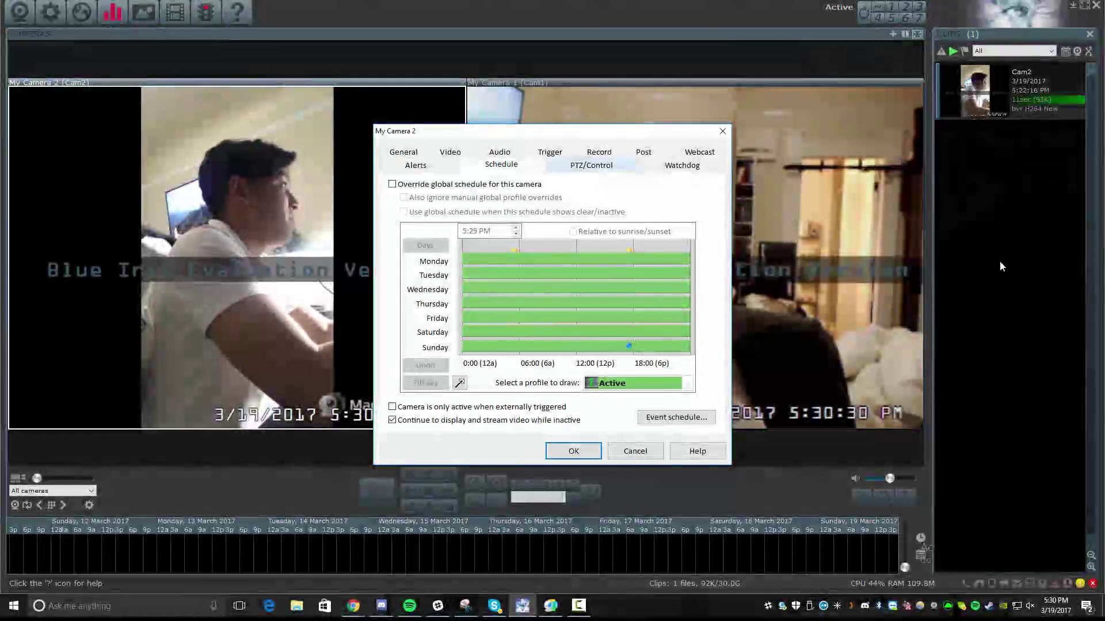
Review the PTZ/Control and Watchdog tabs, then close My Camera 2's properties unsaved.
key(ctrl+Tab)
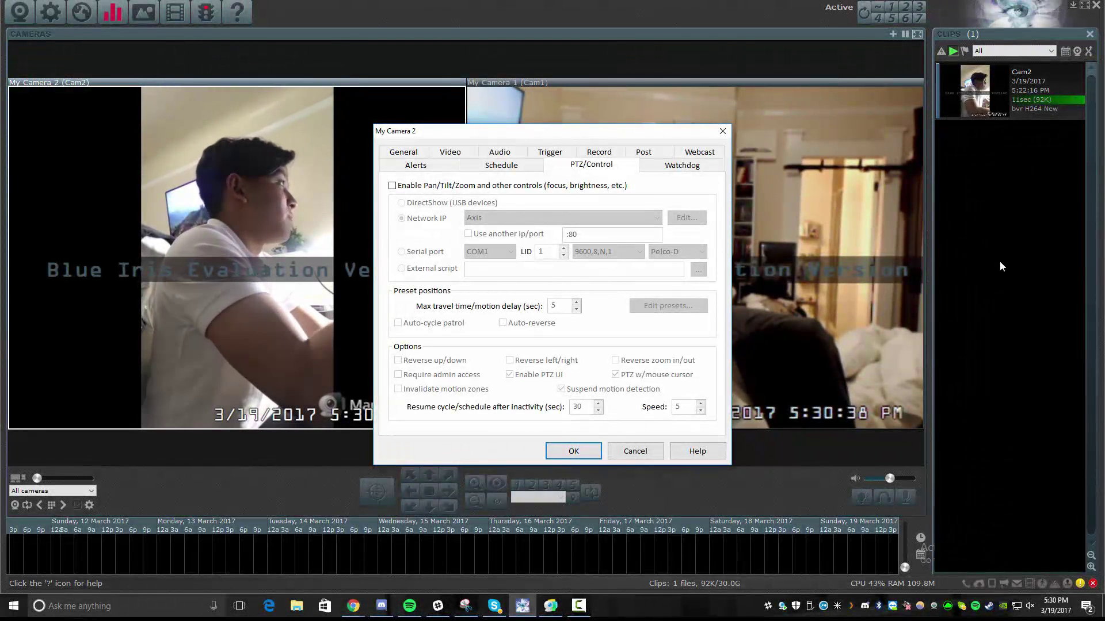
key(ctrl+Tab)
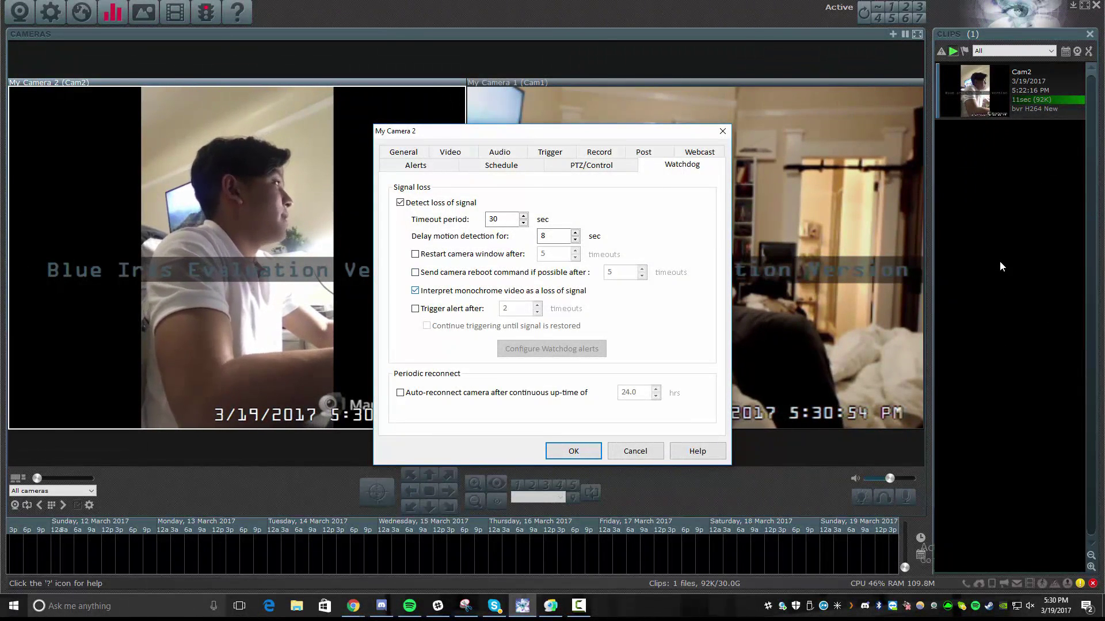
key(Tab)
Solo My Camera 1 so it fills the camera area.
key(Return)
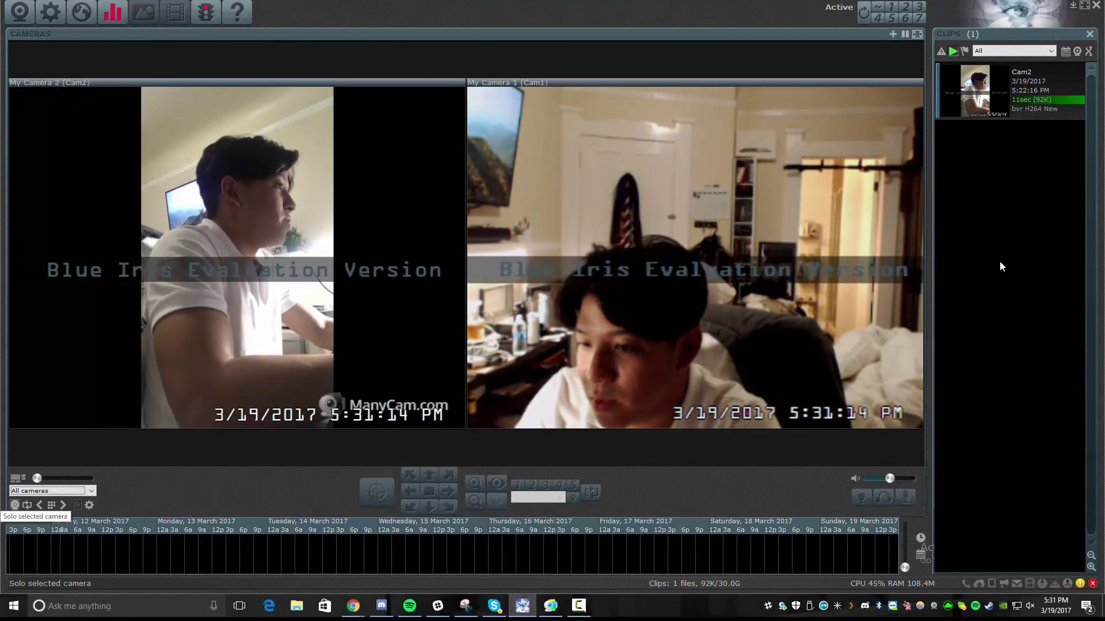
double_click(694, 256)
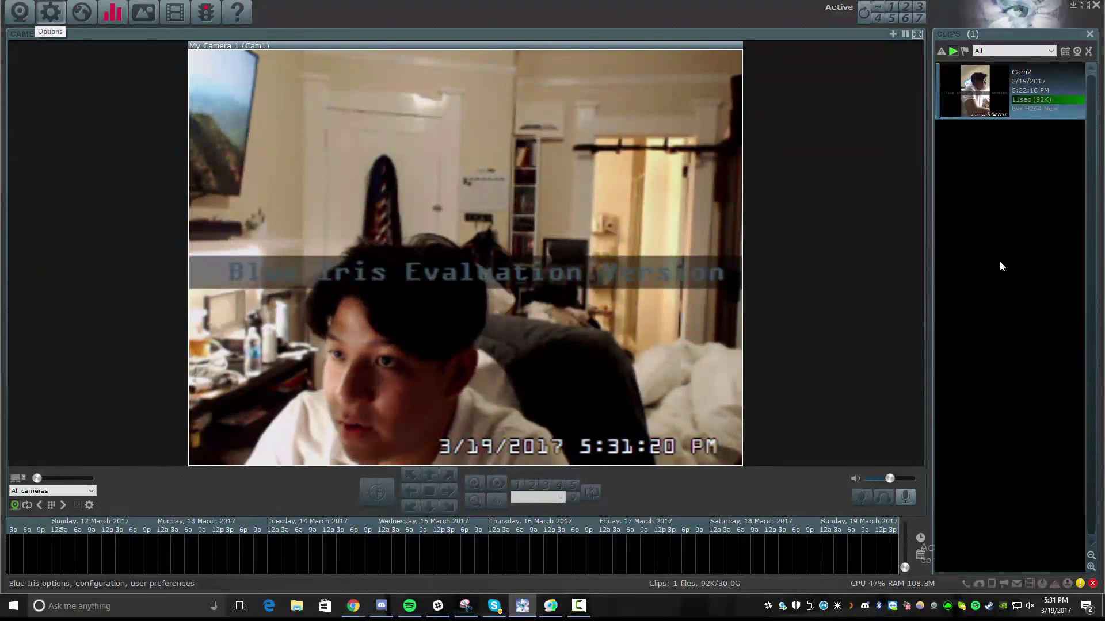
click(50, 12)
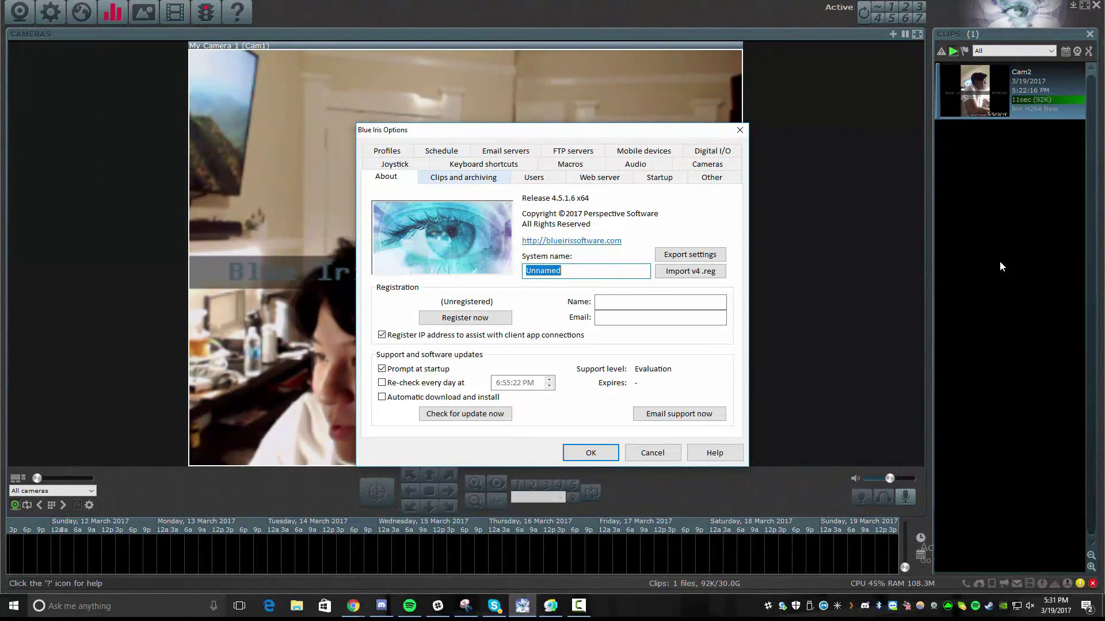
key(ctrl+Tab)
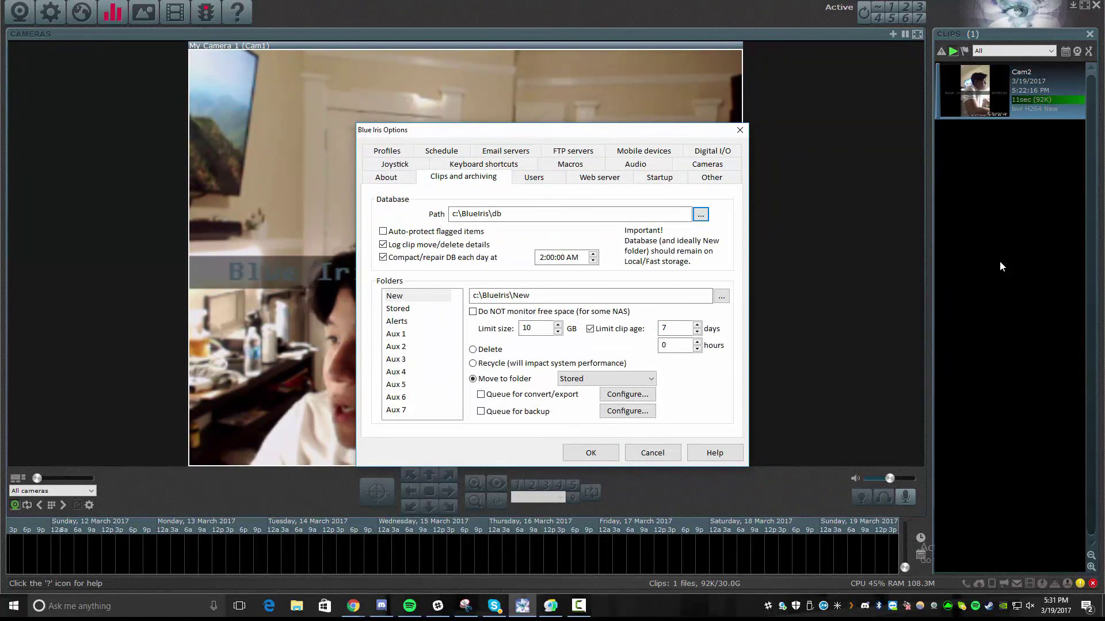
key(ctrl+Tab)
key(ctrl+Tab)
key(ctrl+Tab)
key(ctrl+Tab)
key(ctrl+Tab)
key(ctrl+Tab)
key(ctrl+Tab)
key(ctrl+Tab)
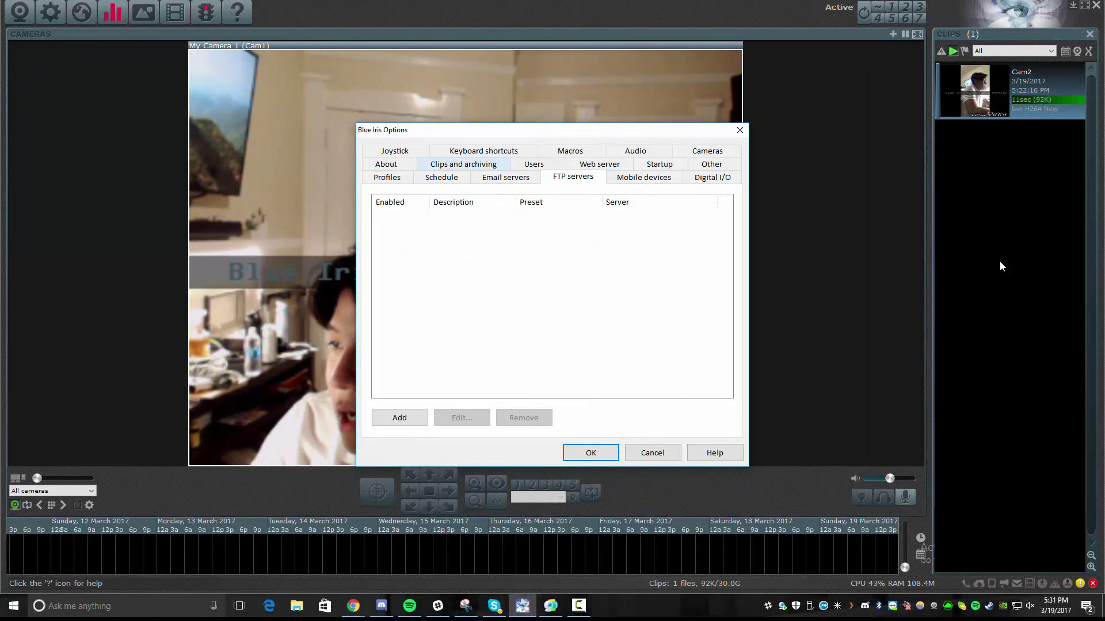
key(ctrl+shift+Tab)
key(ctrl+shift+Tab)
key(ctrl+shift+Tab)
key(ctrl+shift+Tab)
key(ctrl+shift+Tab)
key(ctrl+shift+Tab)
key(ctrl+shift+Tab)
key(ctrl+shift+Tab)
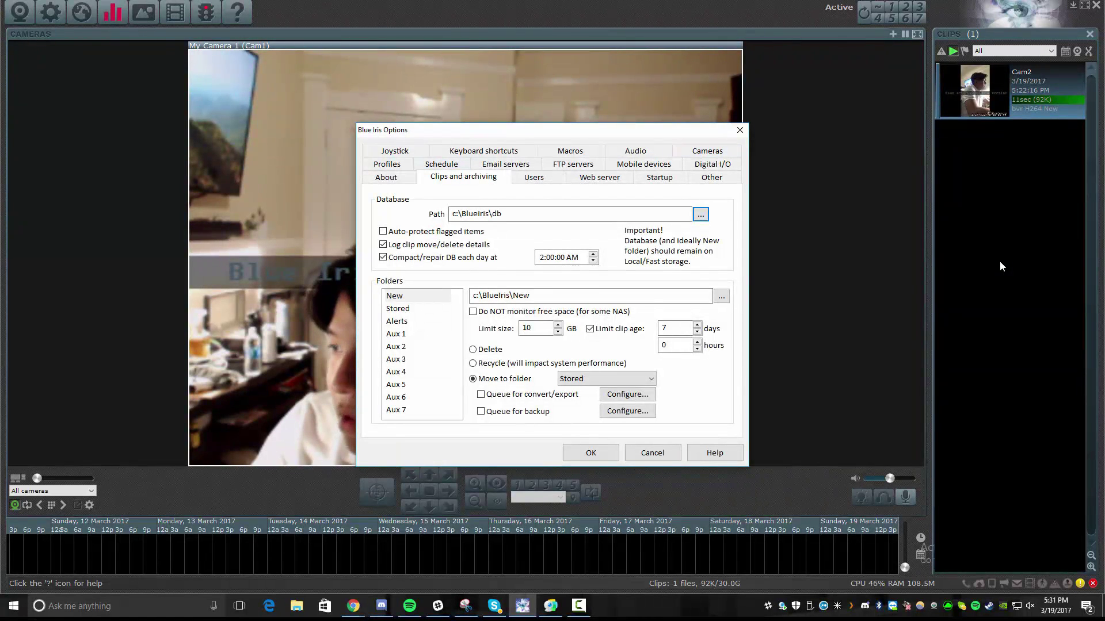
key(ctrl+shift+Tab)
key(ctrl+shift+Tab)
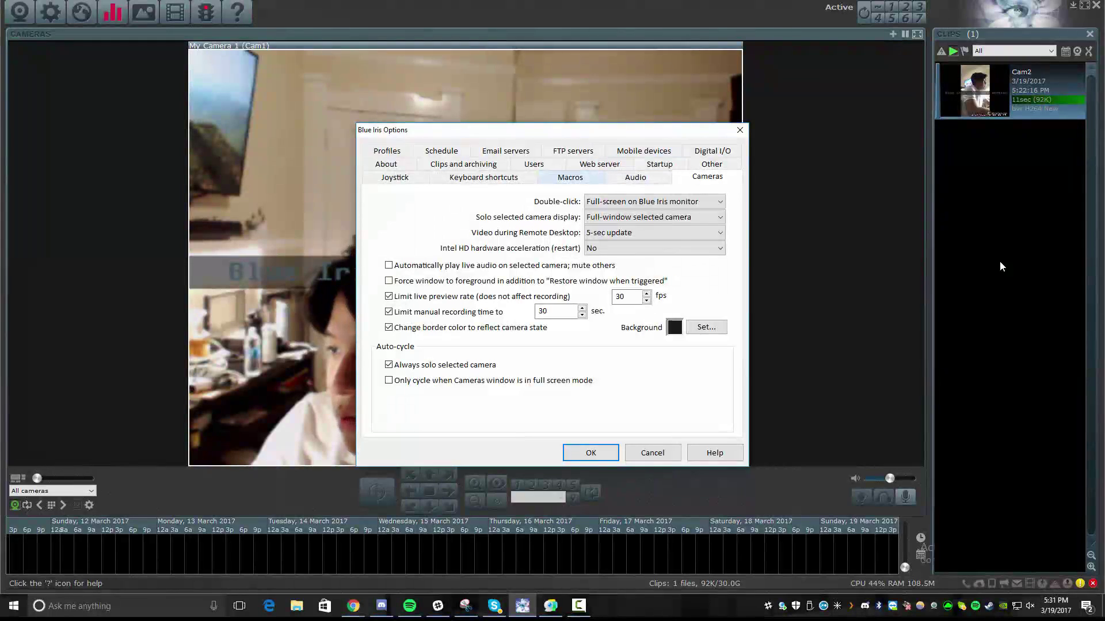
key(Escape)
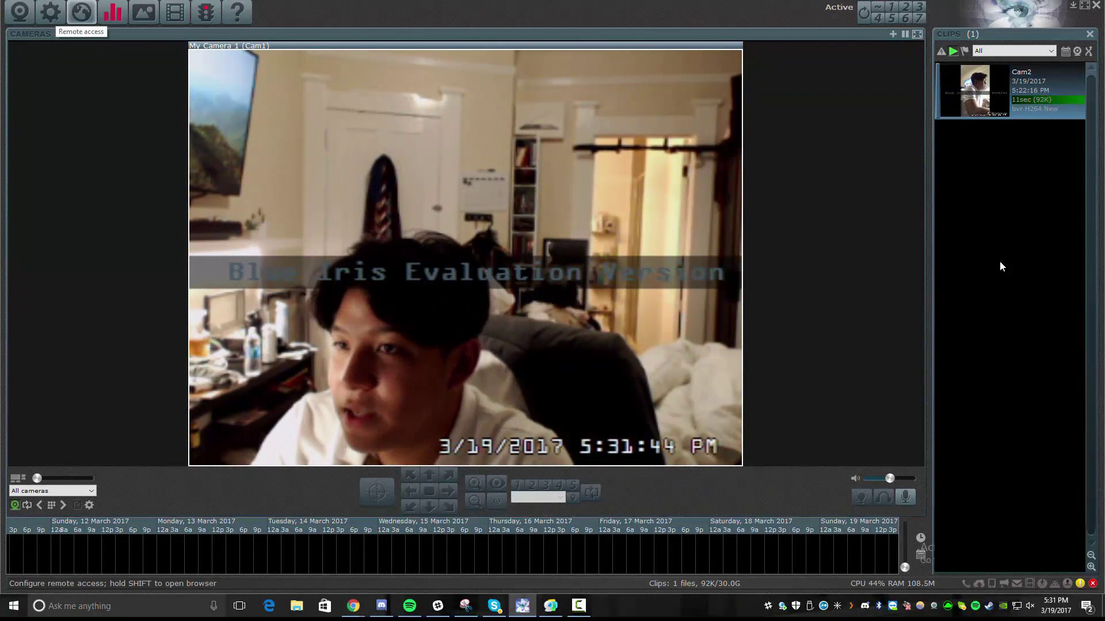
click(81, 12)
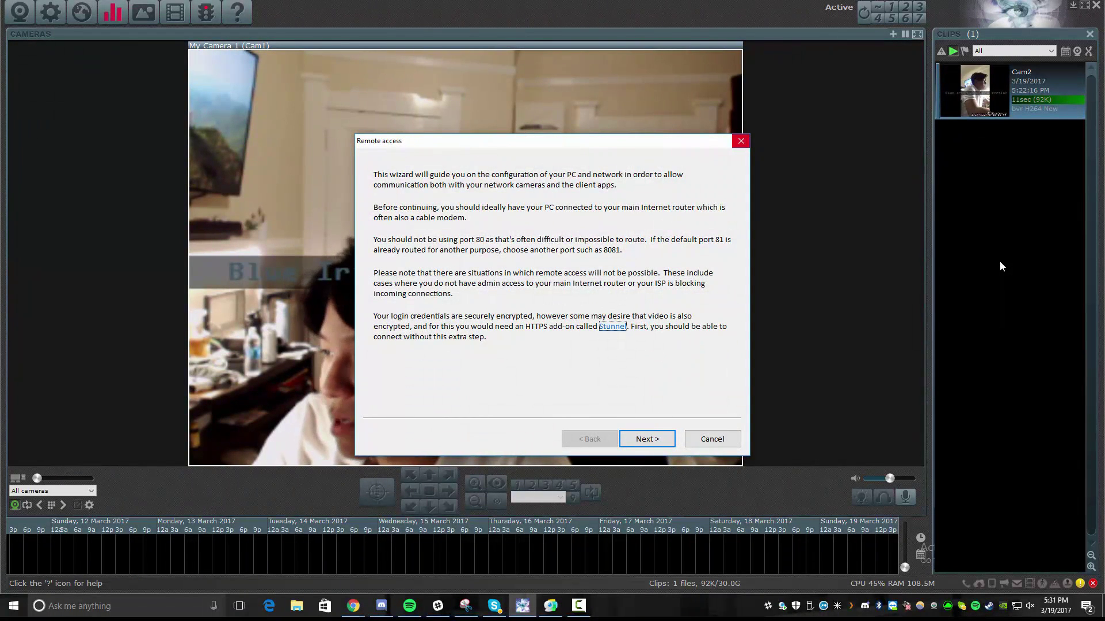
key(Escape)
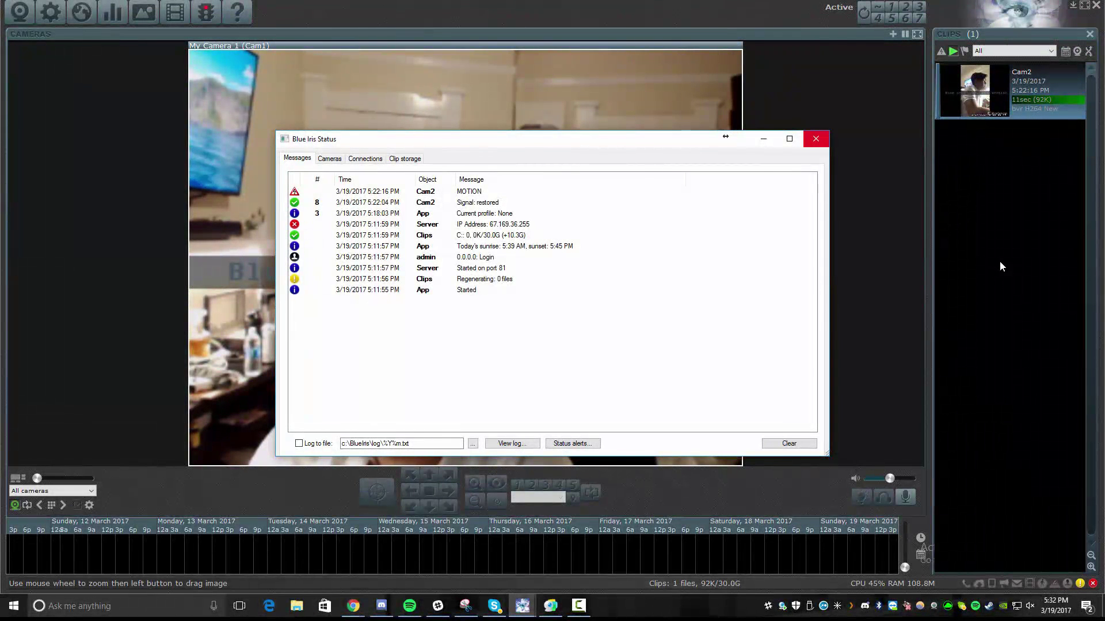
key(Escape)
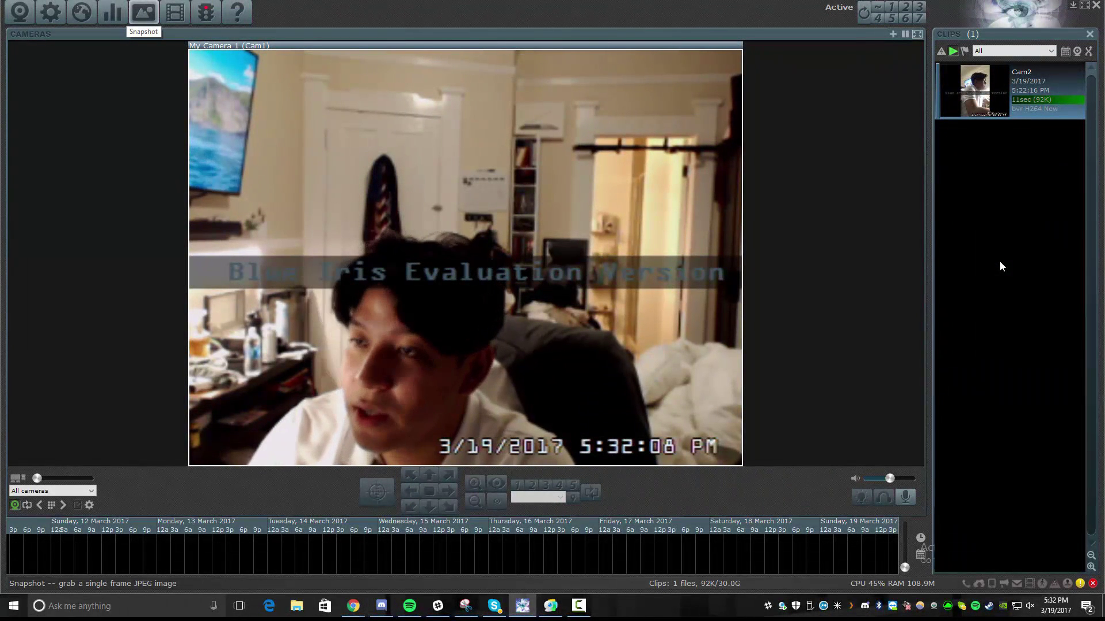
Review the Record video clip and Traffic signal toolbar functions.
key(Right)
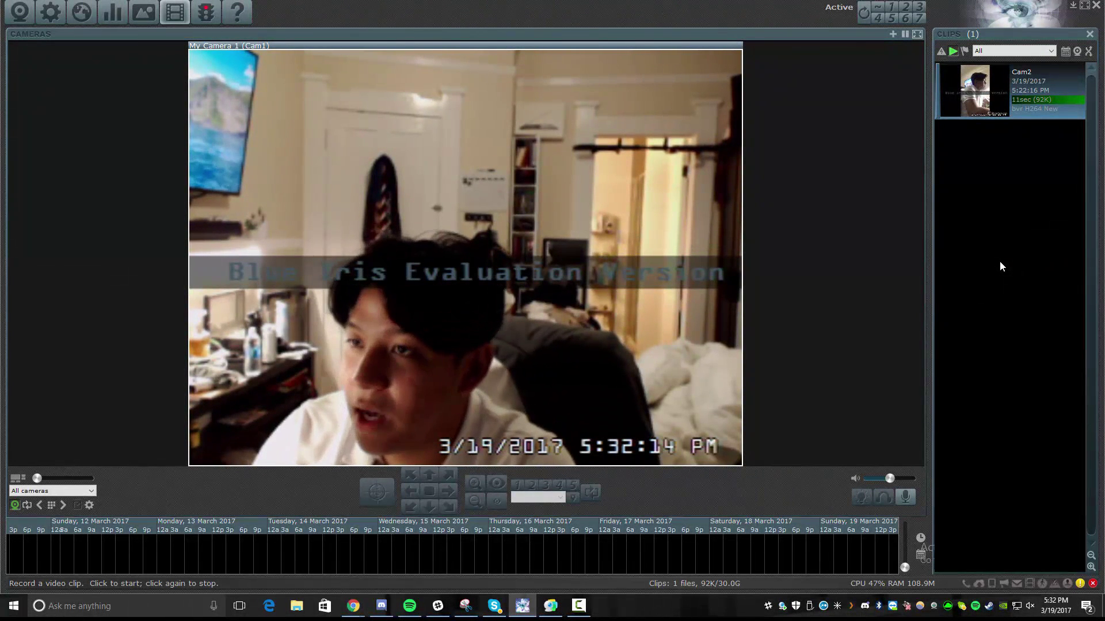
key(Right)
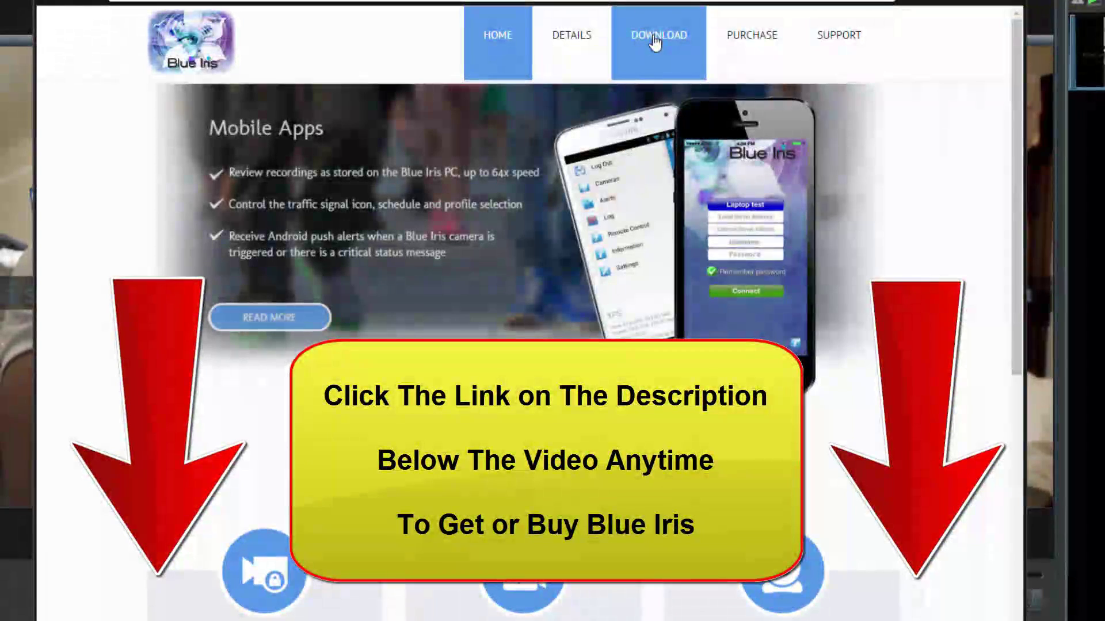
Open the DOWNLOAD page from the blueirissoftware.com navigation bar.
click(656, 41)
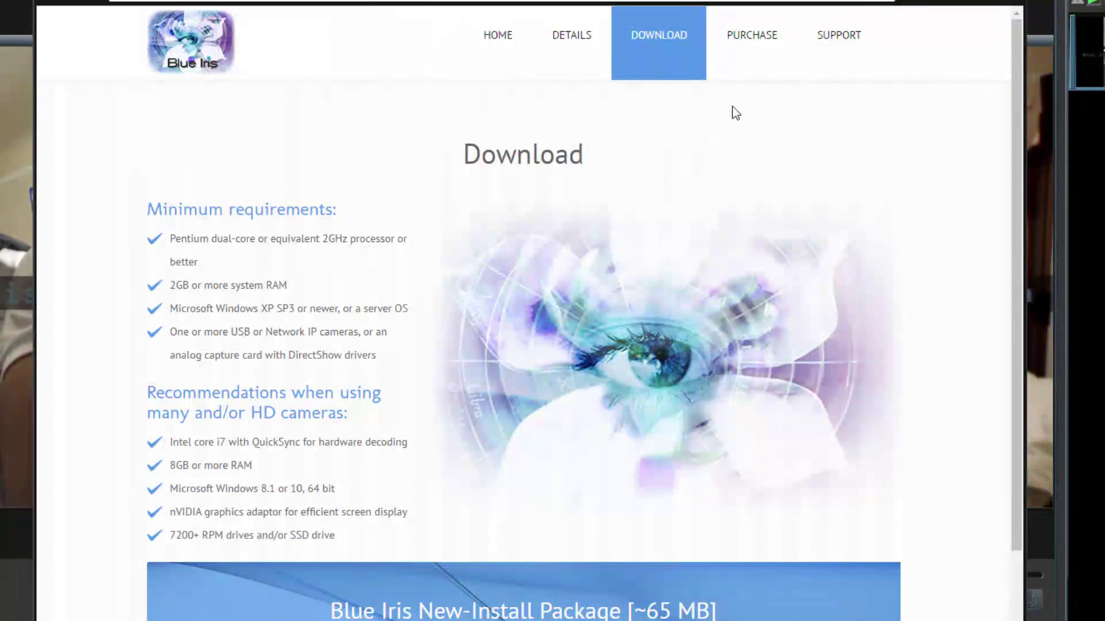
Go to the Blue Iris purchase page listing LE ($29.95) and Full ($59.95) licenses.
click(770, 60)
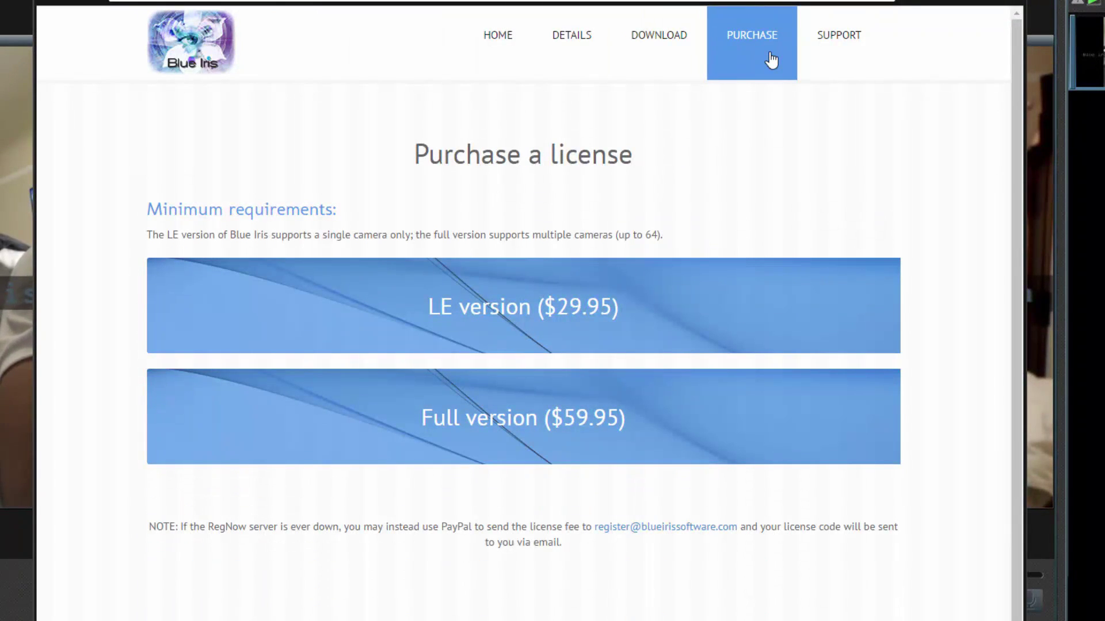